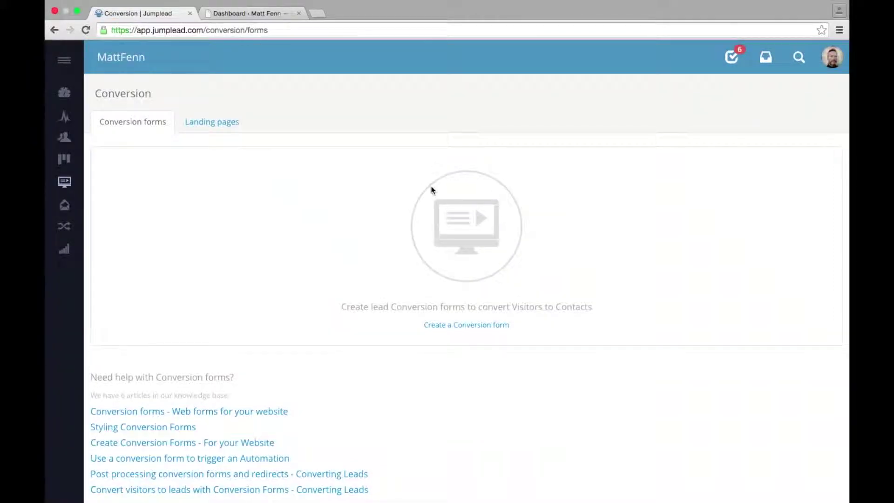
Step: Look over the Jumplead dashboard, then go to the conversion forms section
{"action": "left_click", "coordinate": [61, 95]}
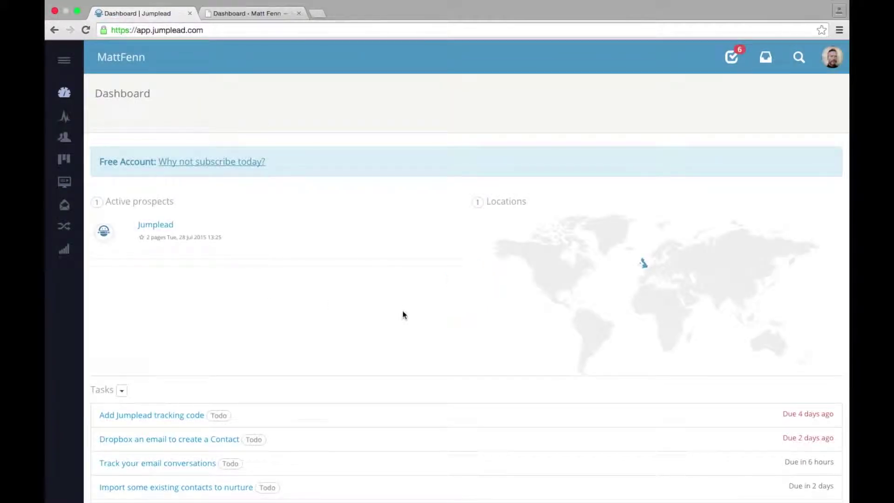
{"action": "scroll", "coordinate": [309, 414], "scroll_direction": "down", "scroll_amount": 3}
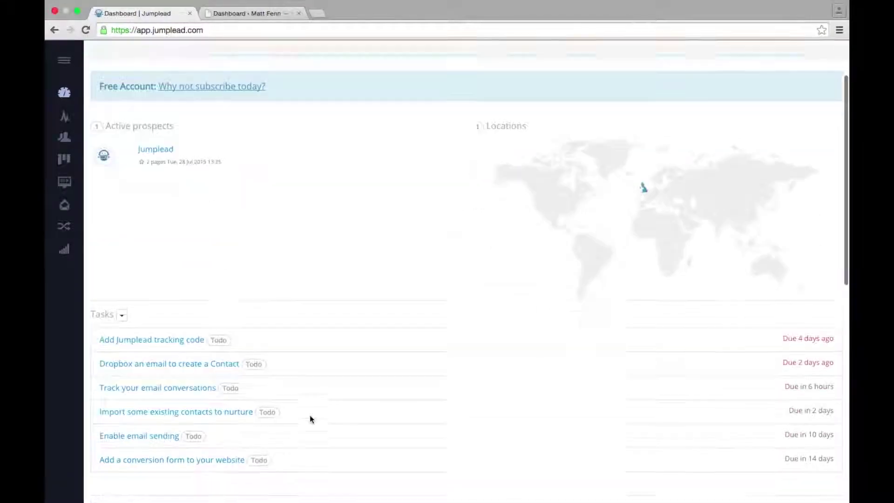
{"action": "scroll", "coordinate": [310, 416], "scroll_direction": "down", "scroll_amount": 5}
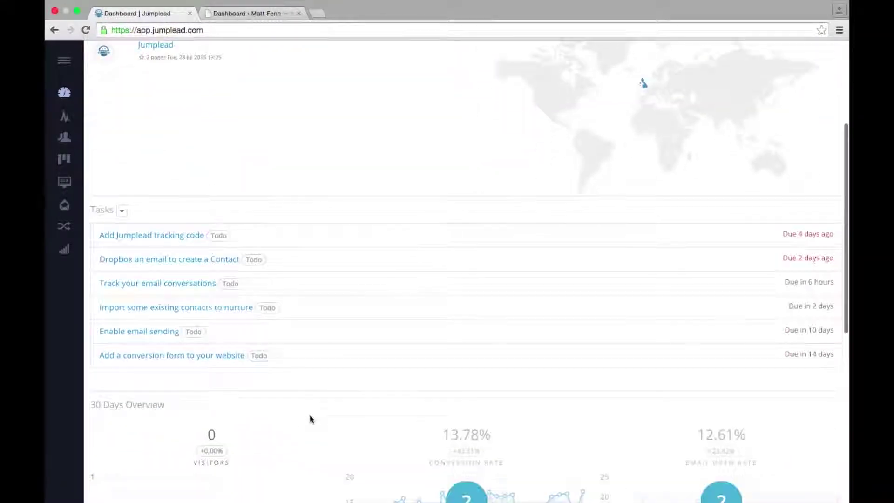
{"action": "scroll", "coordinate": [309, 414], "scroll_direction": "down", "scroll_amount": 3}
{"action": "scroll", "coordinate": [309, 415], "scroll_direction": "down", "scroll_amount": 4}
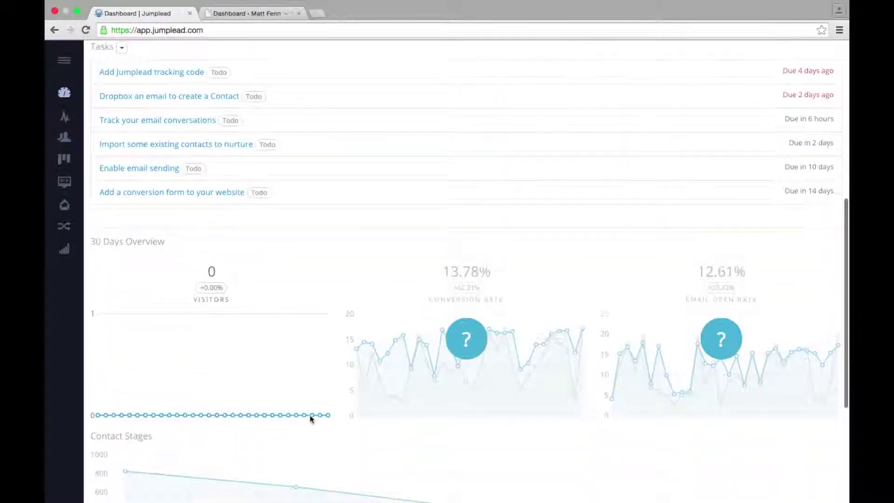
{"action": "mouse_move", "coordinate": [467, 342]}
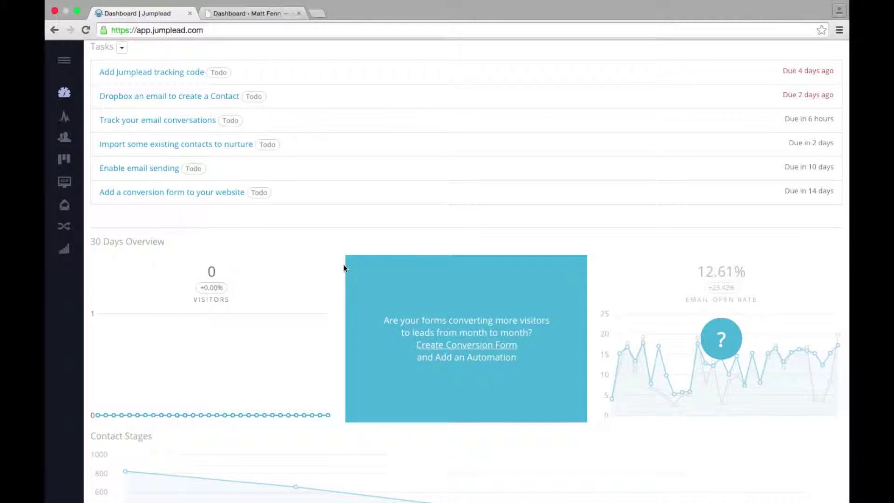
{"action": "scroll", "coordinate": [319, 260], "scroll_direction": "up", "scroll_amount": 5}
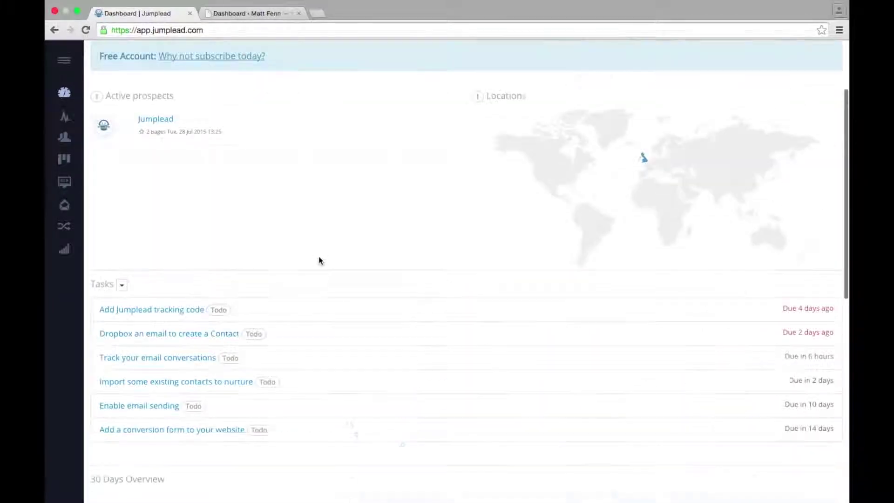
{"action": "scroll", "coordinate": [319, 260], "scroll_direction": "up", "scroll_amount": 1}
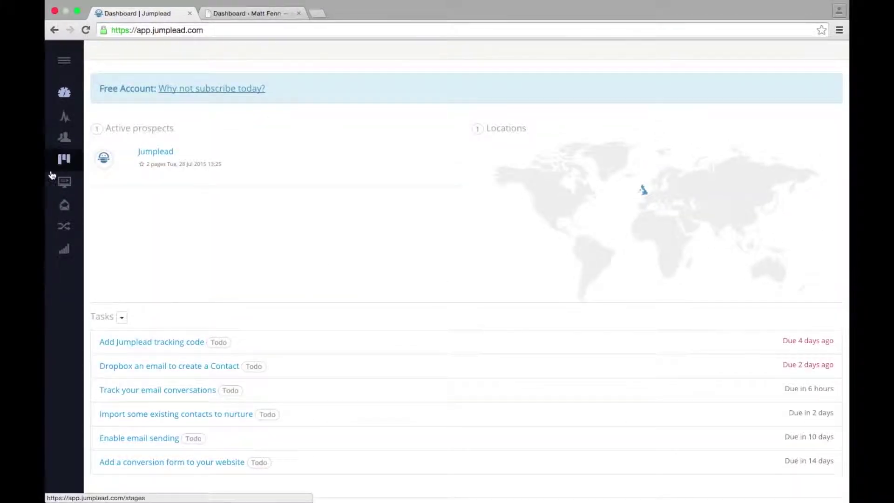
{"action": "left_click", "coordinate": [65, 182]}
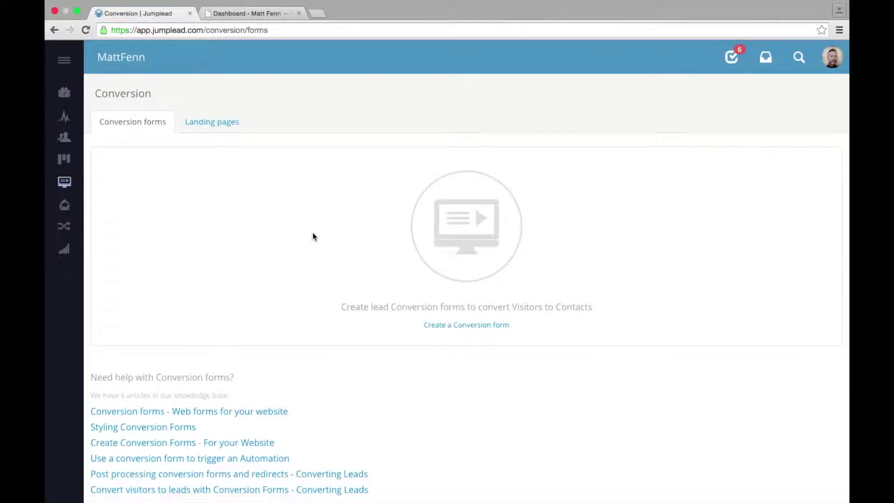
Step: Create a conversion form named 'Contact' that redirects to the site's home page
{"action": "left_click", "coordinate": [477, 325]}
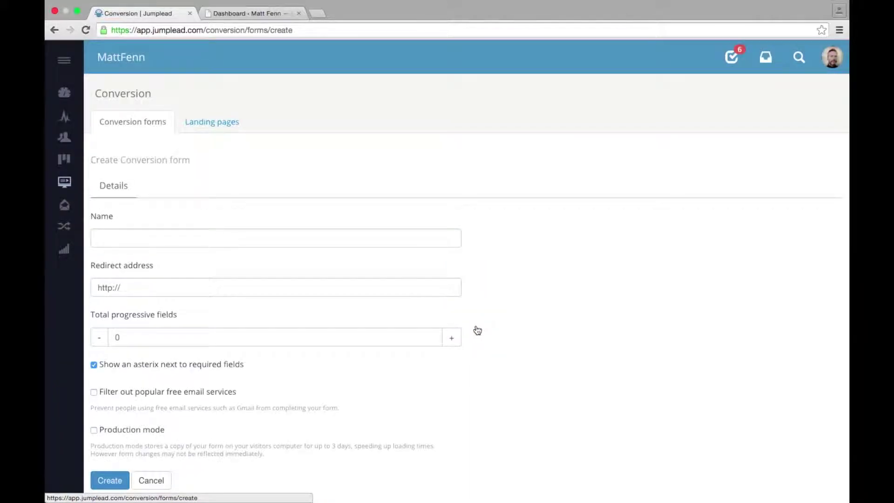
{"action": "left_click", "coordinate": [380, 239]}
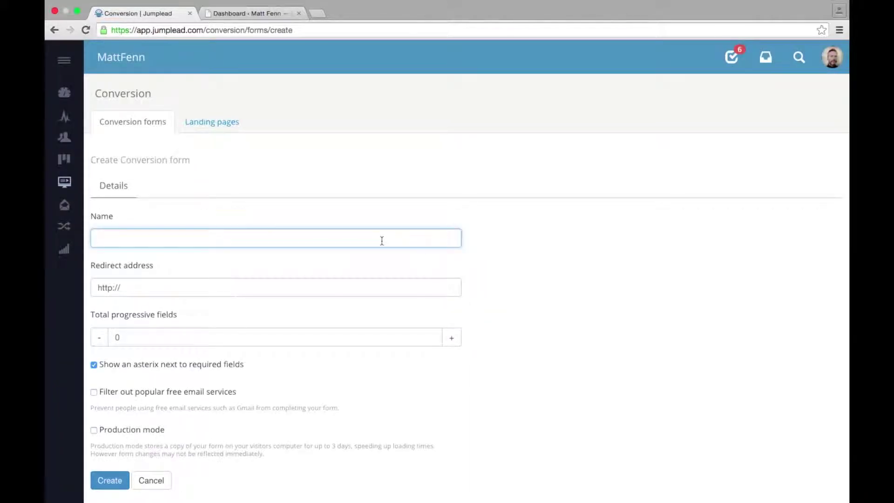
{"action": "type", "text": "Contact"}
{"action": "left_click", "coordinate": [334, 285]}
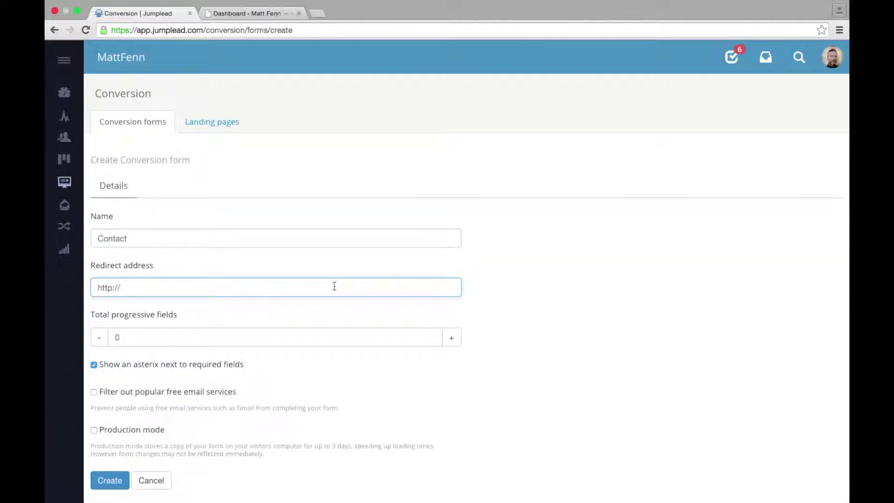
{"action": "type", "text": "mattfenn.com"}
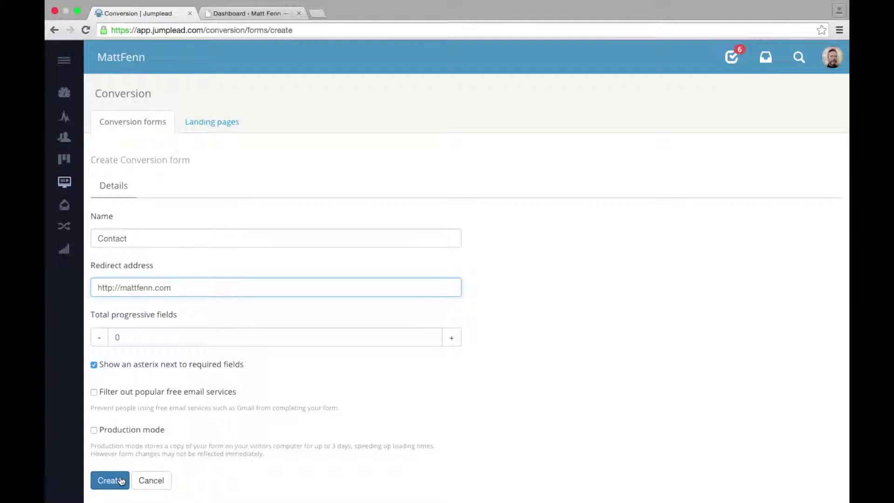
{"action": "left_click", "coordinate": [121, 480]}
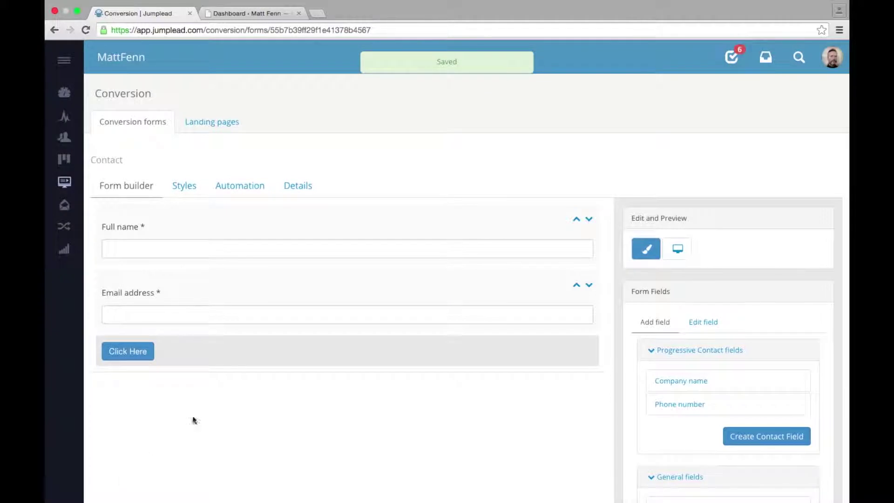
Step: Add a Textarea field labelled 'Message' below Email address
{"action": "left_click", "coordinate": [364, 298]}
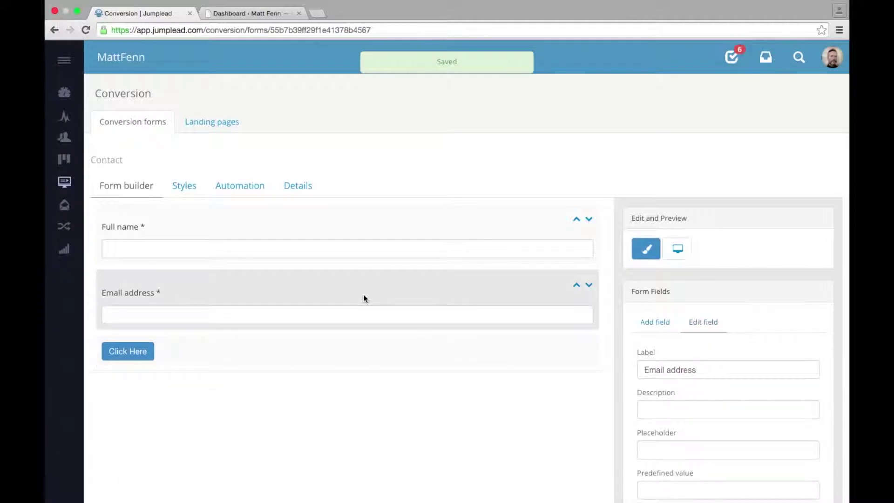
{"action": "scroll", "coordinate": [474, 390], "scroll_direction": "down", "scroll_amount": 5}
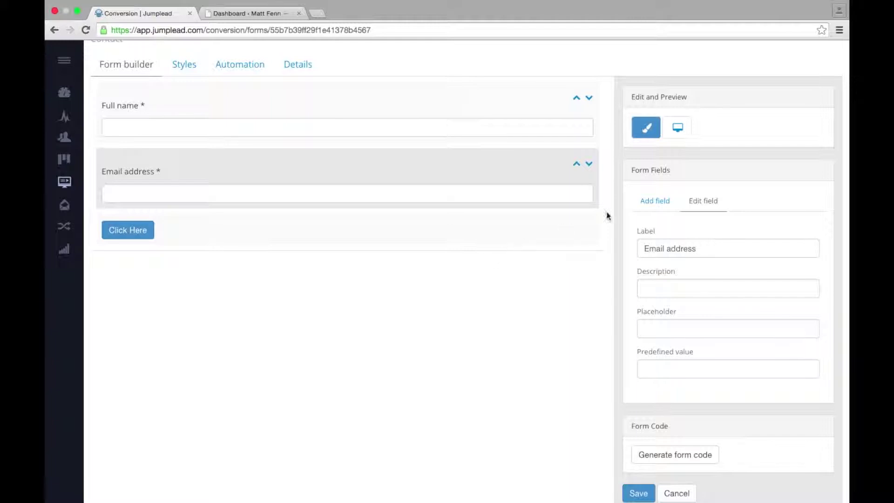
{"action": "left_click", "coordinate": [652, 203]}
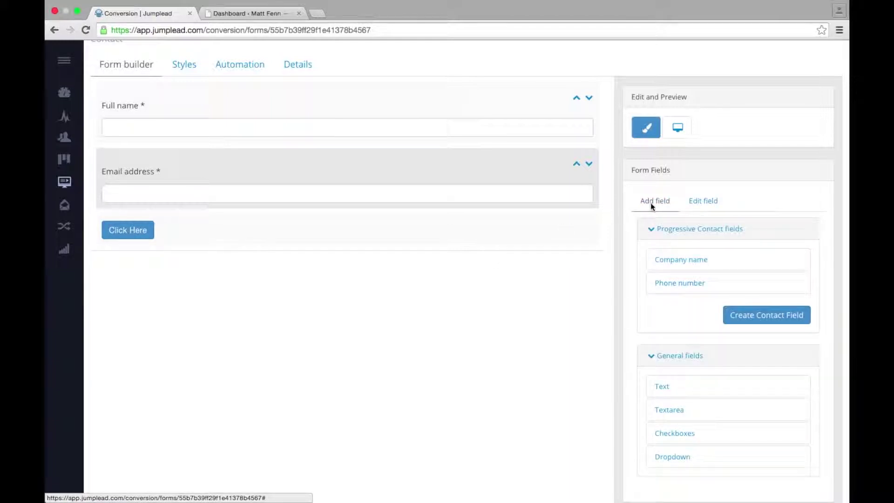
{"action": "left_click", "coordinate": [673, 412]}
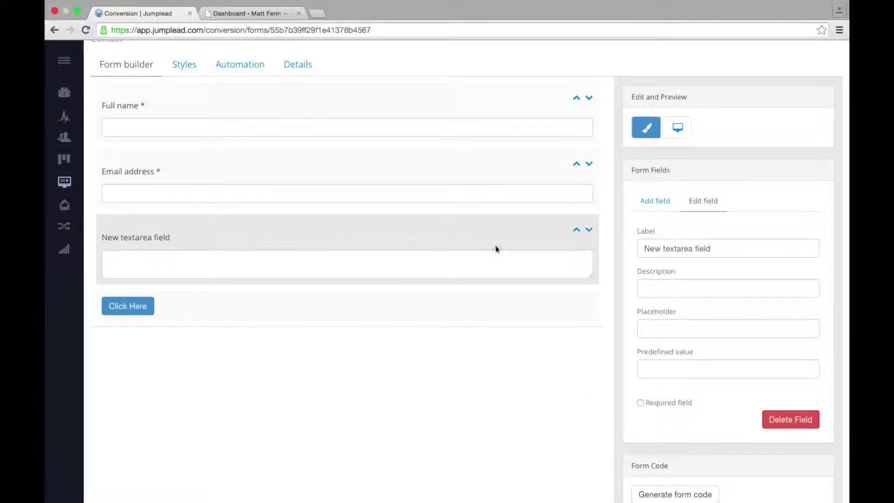
{"action": "left_click", "coordinate": [711, 248]}
{"action": "left_click_drag", "start_coordinate": [711, 248], "coordinate": [629, 248]}
{"action": "type", "text": "Me"}
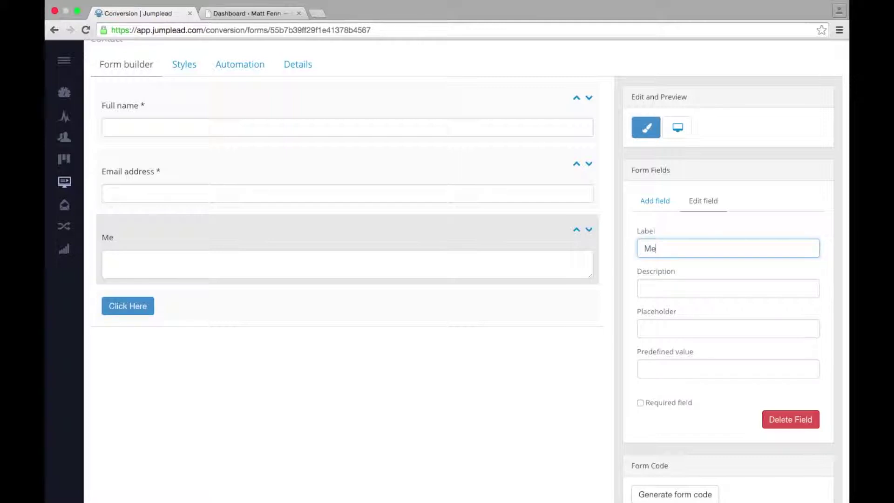
{"action": "type", "text": "ssage"}
{"action": "left_click", "coordinate": [676, 290]}
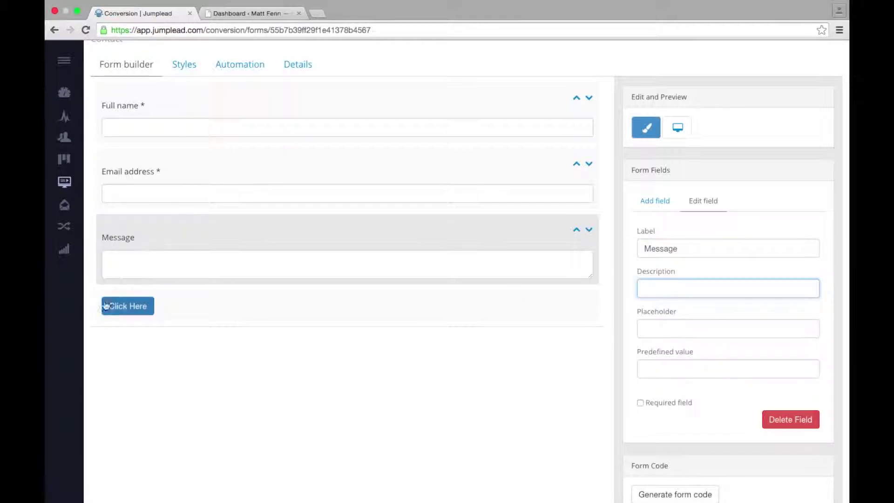
Step: Change the submit button label from 'Click Here' to 'Ask me'
{"action": "left_click", "coordinate": [181, 309]}
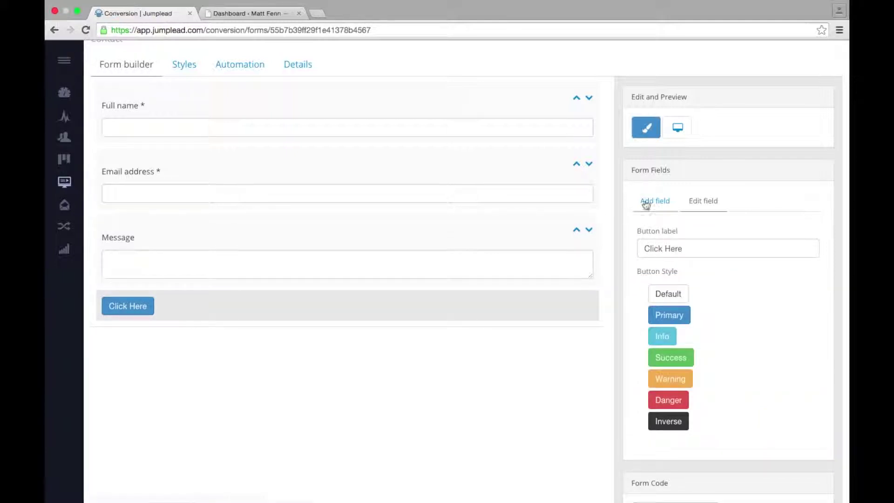
{"action": "left_click_drag", "start_coordinate": [684, 247], "coordinate": [637, 246]}
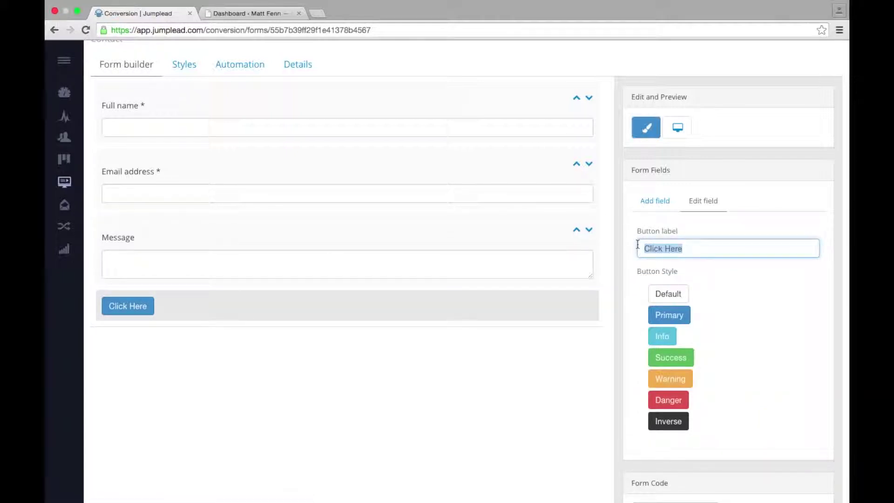
{"action": "type", "text": "Ask me"}
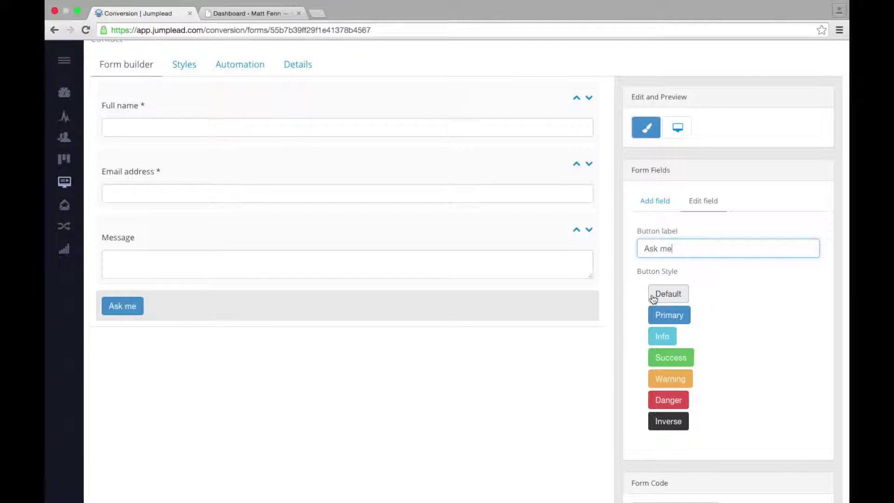
{"action": "left_click", "coordinate": [624, 327]}
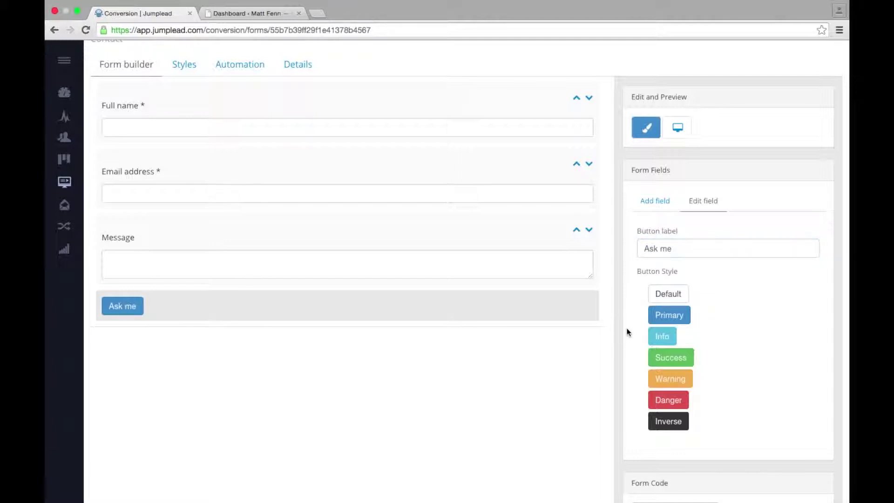
{"action": "scroll", "coordinate": [627, 332], "scroll_direction": "down", "scroll_amount": 3}
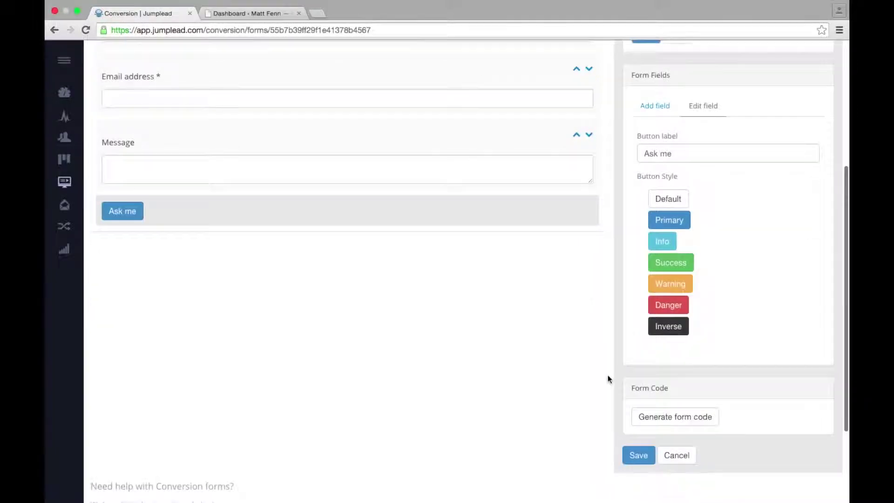
Step: Save the form changes and toggle the form preview on and back off
{"action": "left_click", "coordinate": [638, 456]}
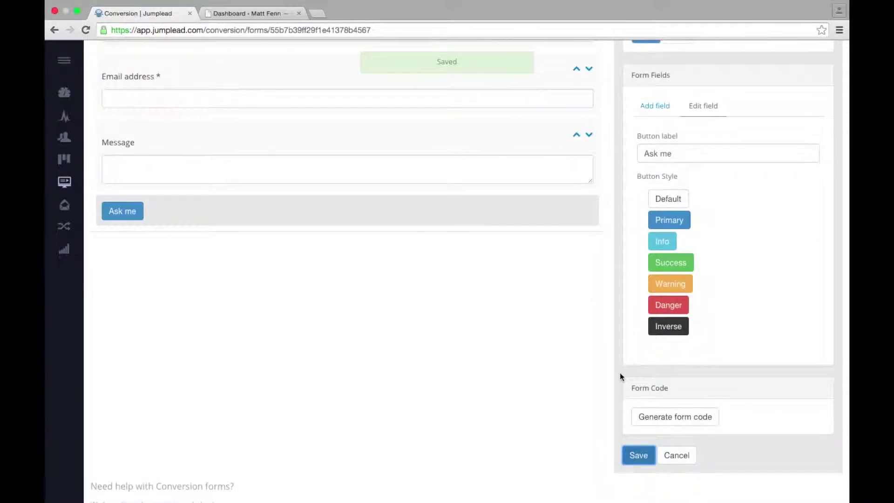
{"action": "scroll", "coordinate": [619, 376], "scroll_direction": "up", "scroll_amount": 5}
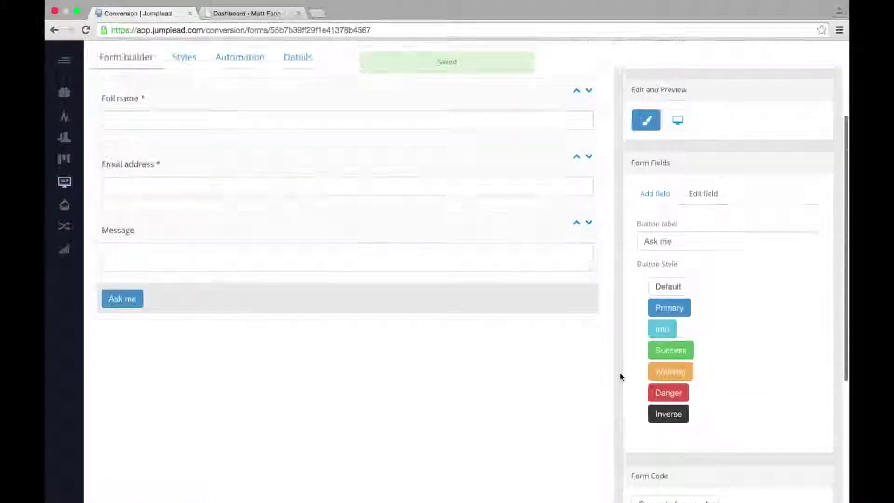
{"action": "scroll", "coordinate": [619, 376], "scroll_direction": "up", "scroll_amount": 3}
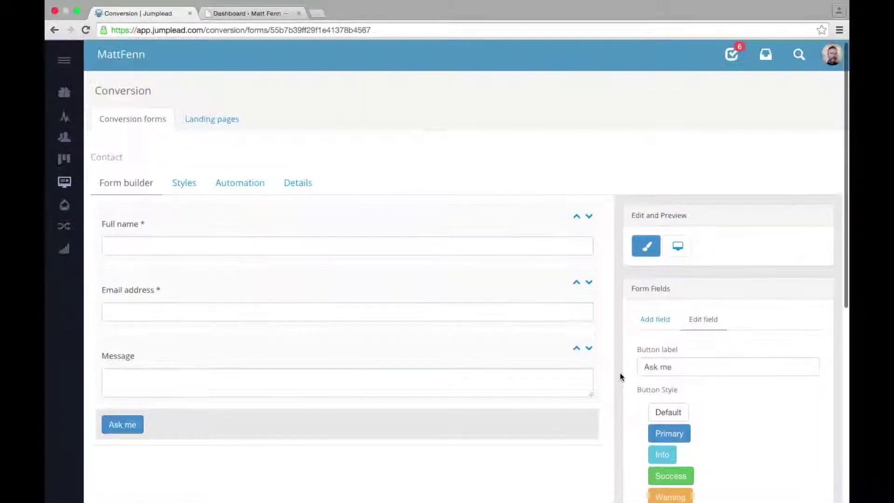
{"action": "left_click", "coordinate": [678, 251]}
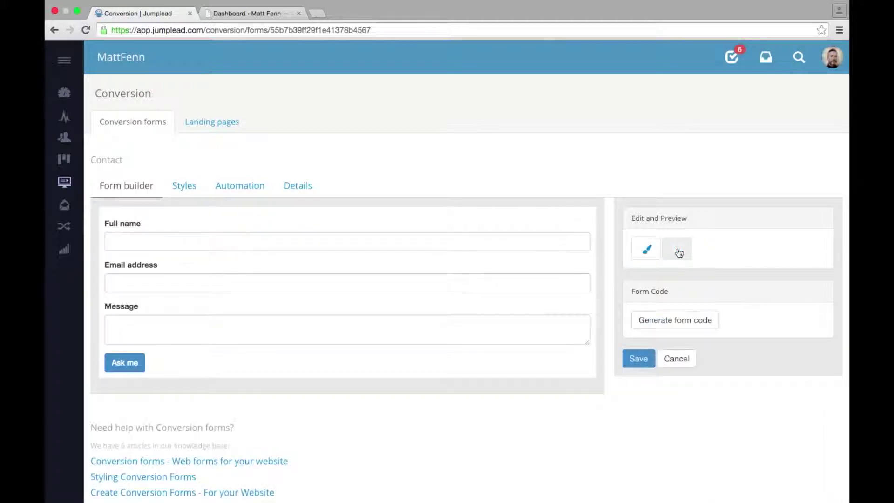
{"action": "left_click", "coordinate": [646, 251]}
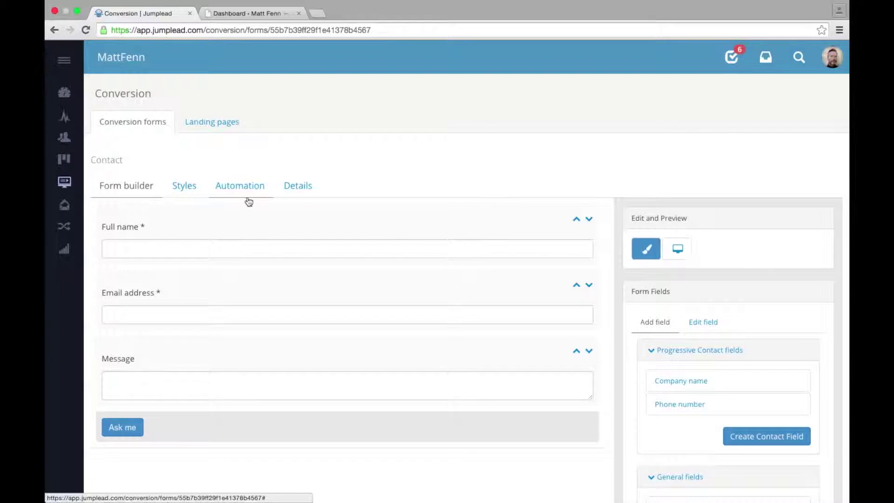
Step: Check the Styles tab, then start a new automation from the Automation tab
{"action": "left_click", "coordinate": [184, 186]}
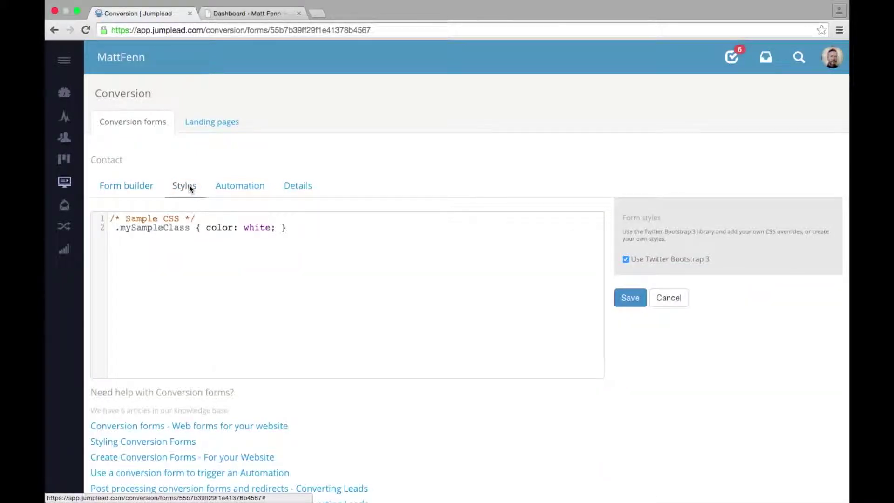
{"action": "left_click", "coordinate": [243, 189]}
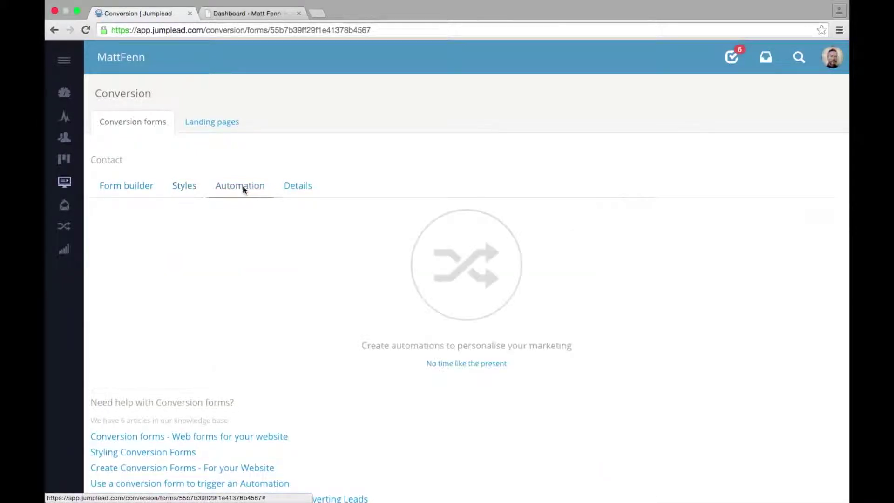
{"action": "left_click", "coordinate": [467, 364]}
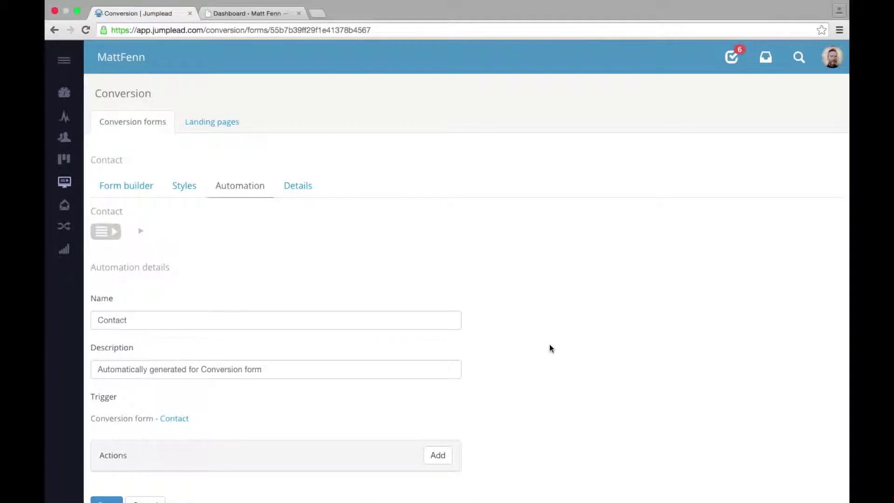
Step: Save the Contact automation with an Issue notification action notifying the account user
{"action": "scroll", "coordinate": [549, 345], "scroll_direction": "down", "scroll_amount": 5}
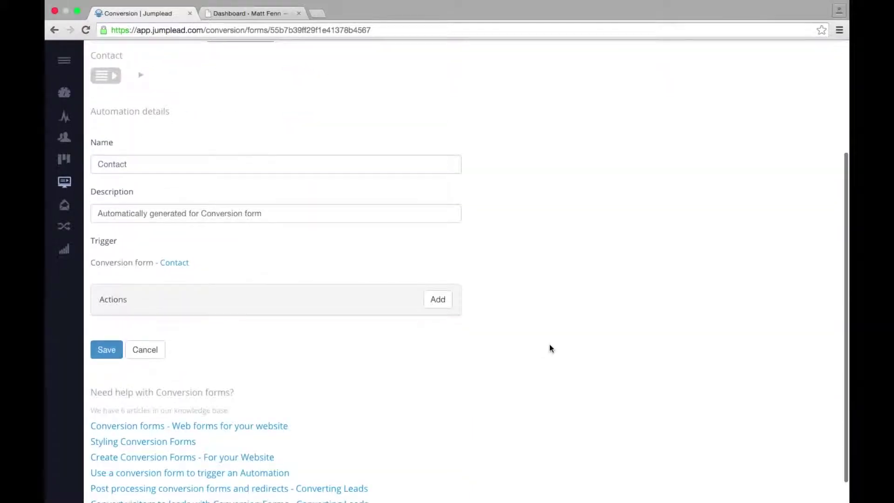
{"action": "left_click", "coordinate": [438, 300]}
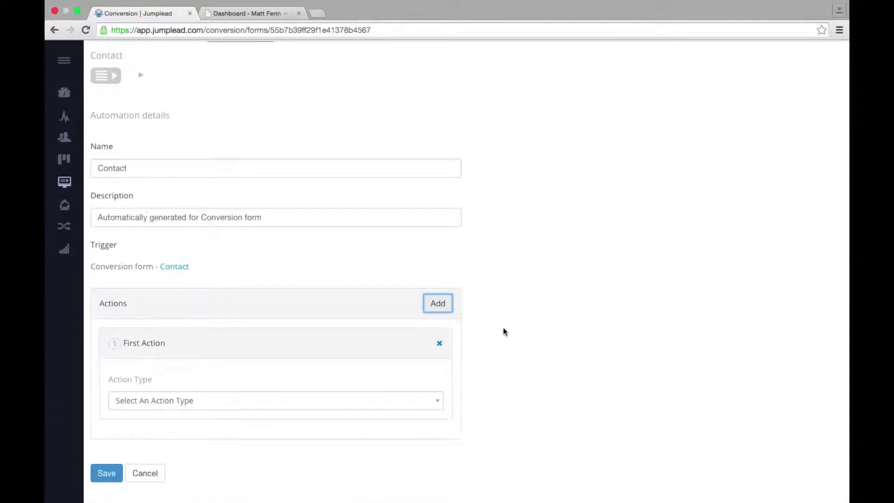
{"action": "scroll", "coordinate": [502, 332], "scroll_direction": "down", "scroll_amount": 3}
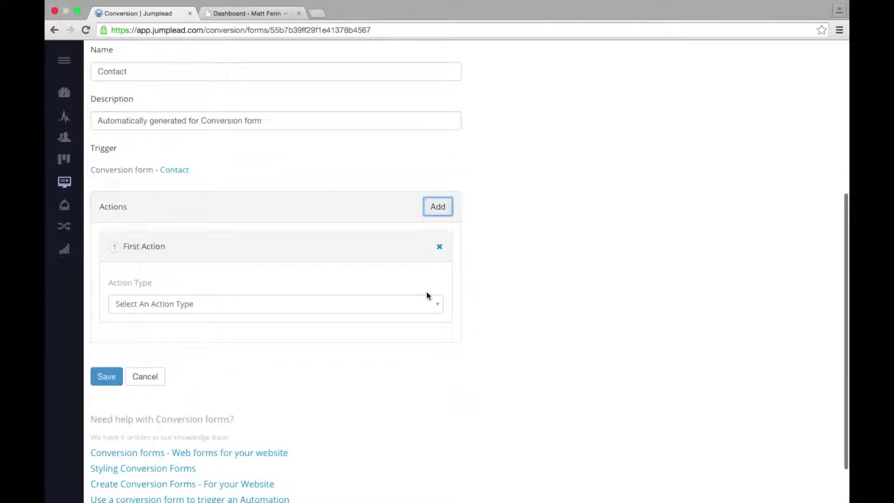
{"action": "left_click", "coordinate": [439, 307]}
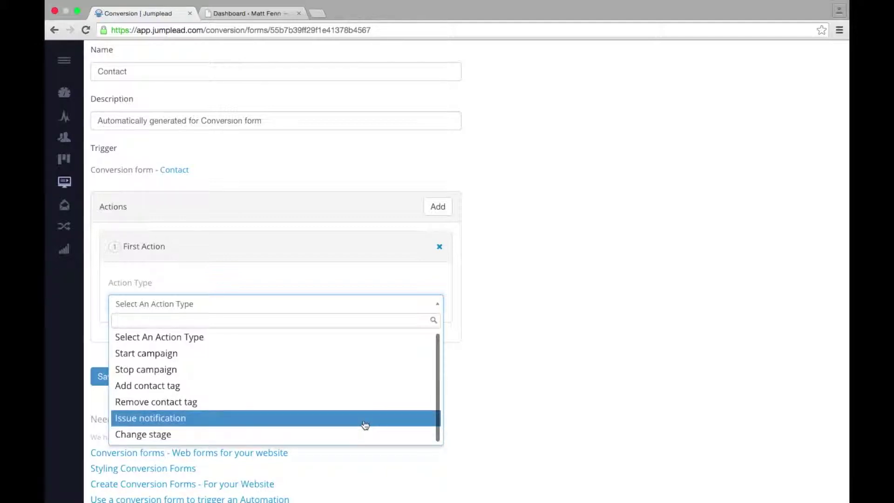
{"action": "left_click", "coordinate": [365, 419]}
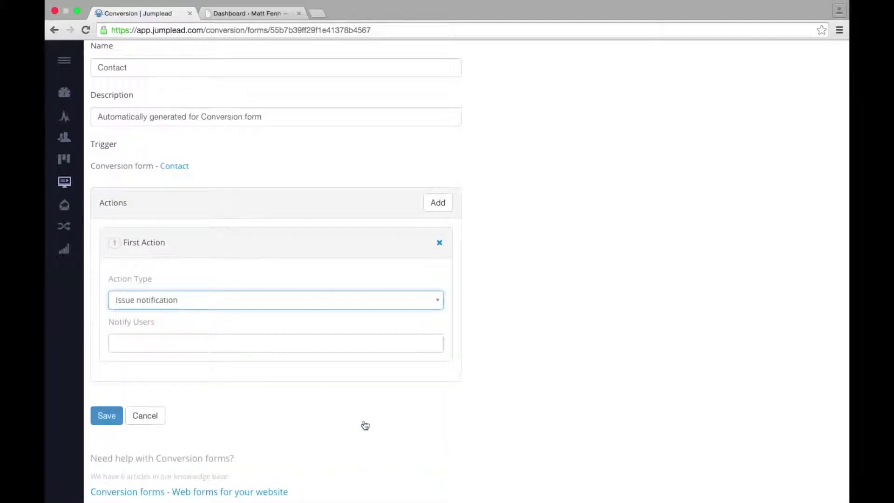
{"action": "left_click", "coordinate": [282, 341]}
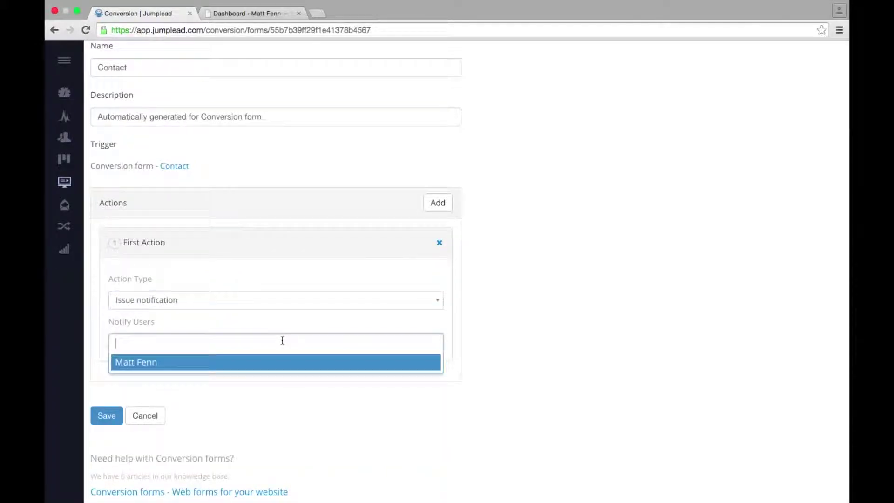
{"action": "left_click", "coordinate": [268, 363]}
{"action": "left_click", "coordinate": [117, 414]}
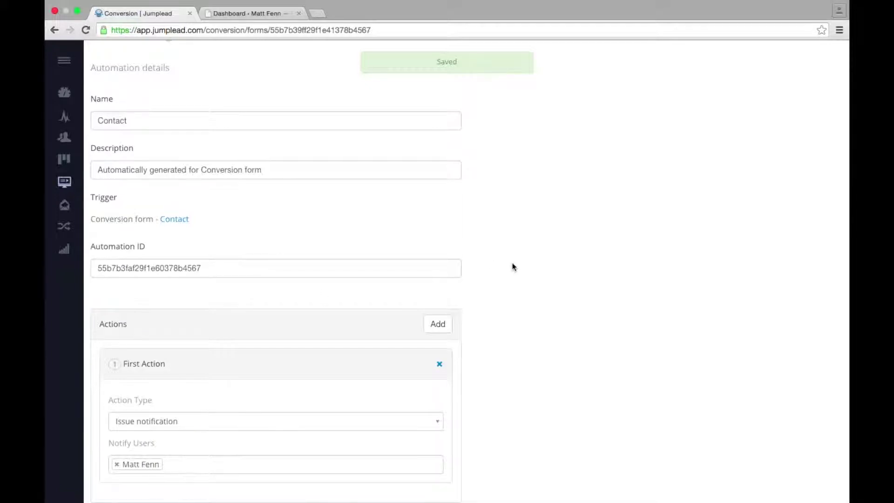
{"action": "scroll", "coordinate": [513, 267], "scroll_direction": "up", "scroll_amount": 5}
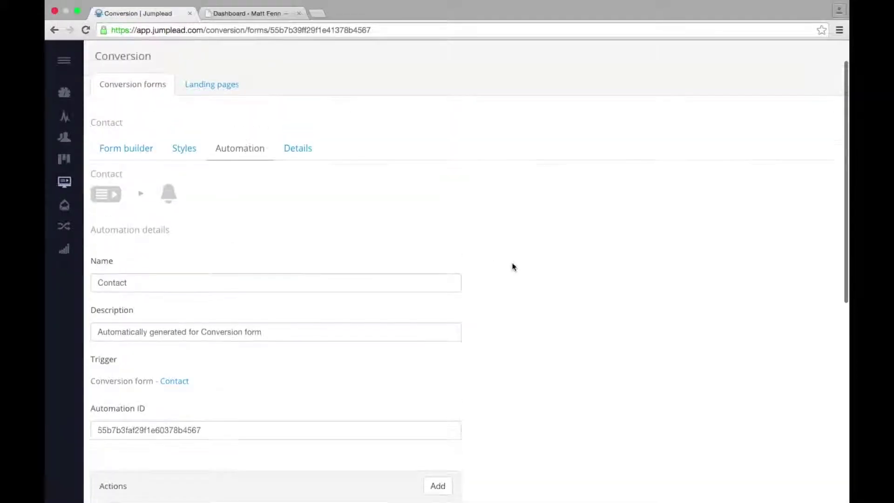
{"action": "scroll", "coordinate": [512, 265], "scroll_direction": "up", "scroll_amount": 4}
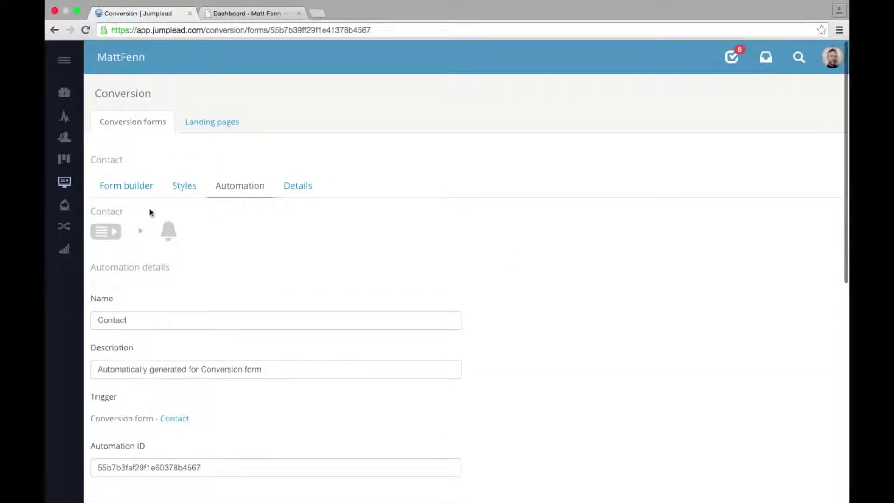
{"action": "left_click", "coordinate": [126, 188]}
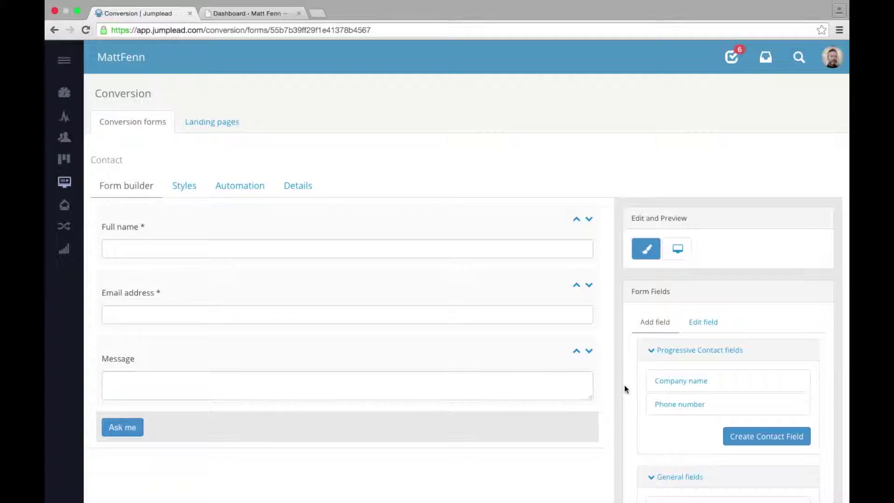
{"action": "scroll", "coordinate": [624, 389], "scroll_direction": "down", "scroll_amount": 5}
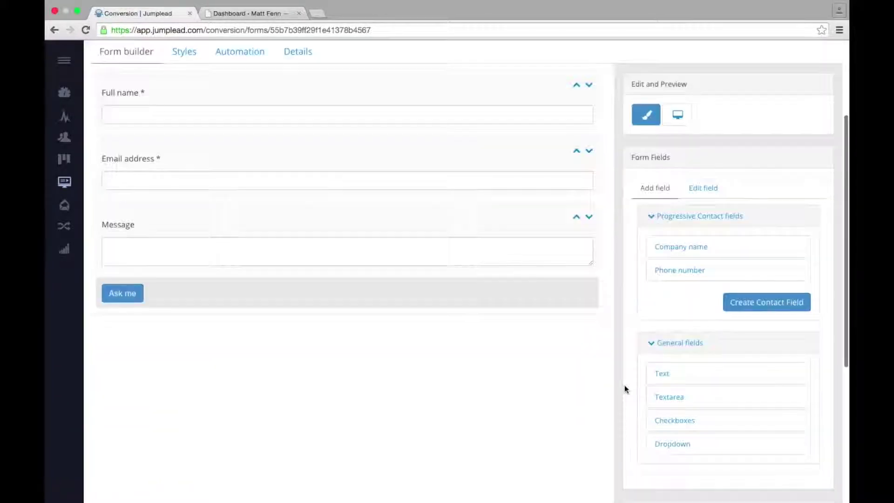
{"action": "scroll", "coordinate": [625, 389], "scroll_direction": "down", "scroll_amount": 3}
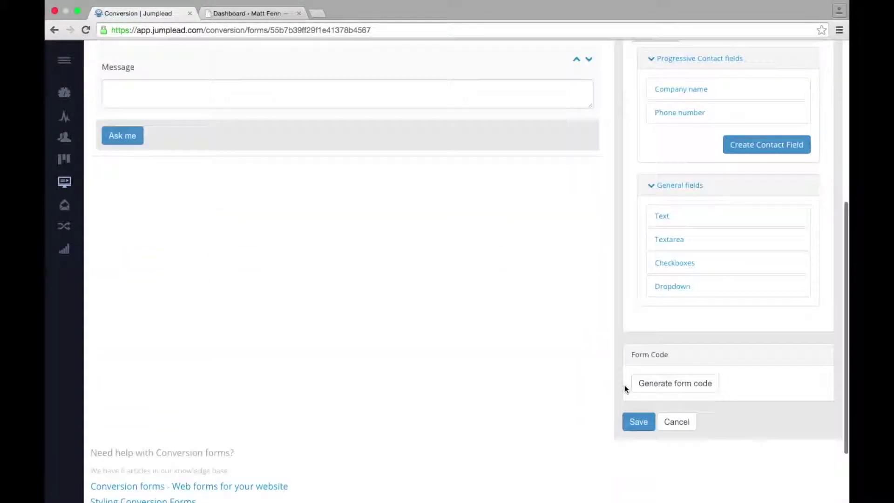
{"action": "left_click", "coordinate": [660, 390]}
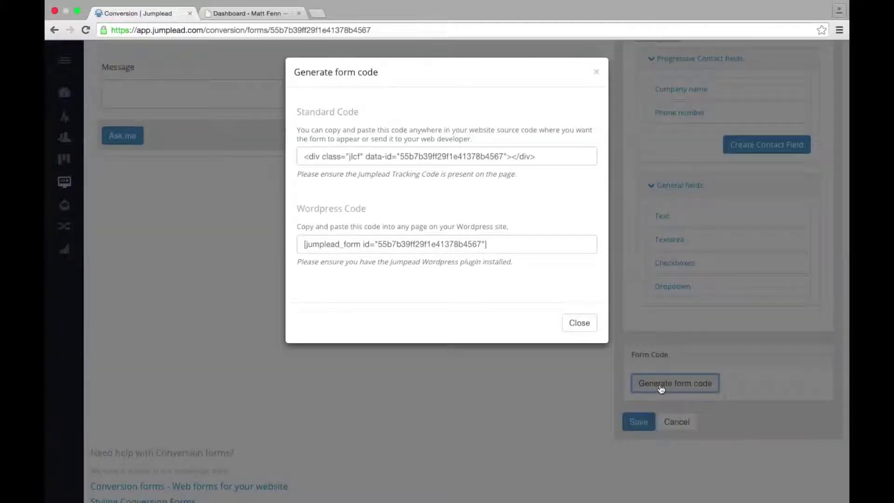
{"action": "left_click", "coordinate": [490, 245]}
{"action": "left_click_drag", "start_coordinate": [490, 245], "coordinate": [288, 249]}
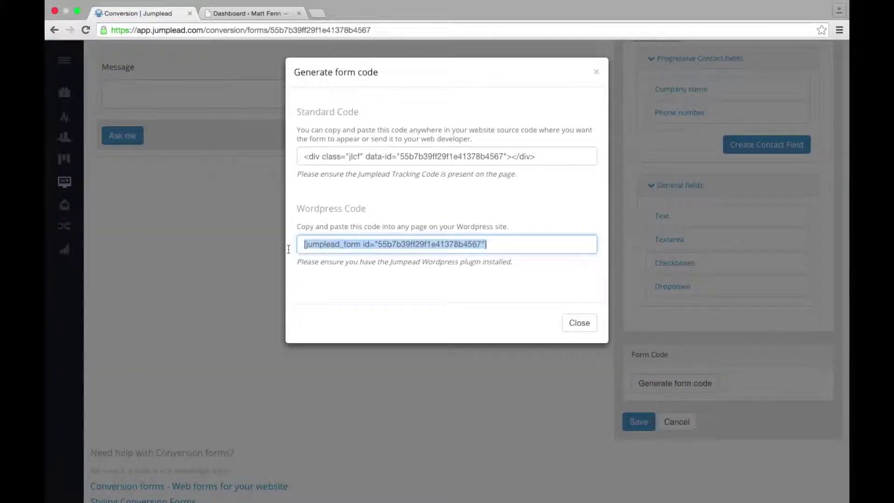
{"action": "right_click", "coordinate": [337, 247]}
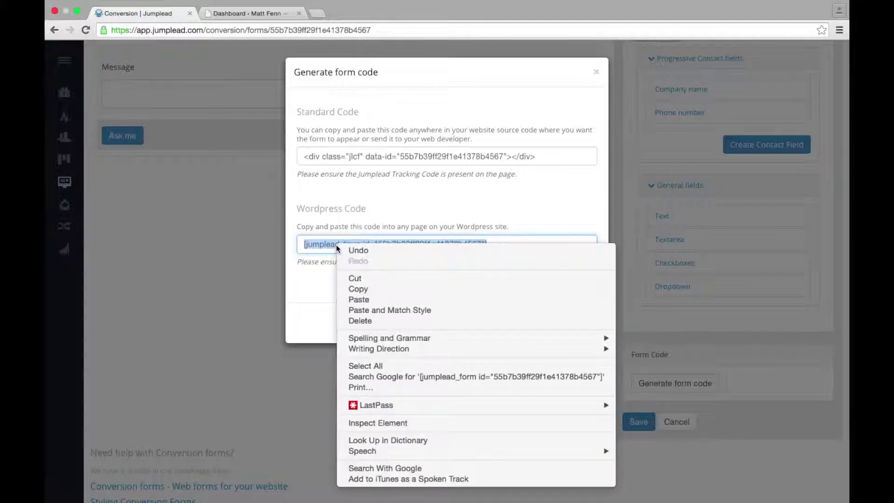
{"action": "left_click", "coordinate": [362, 291]}
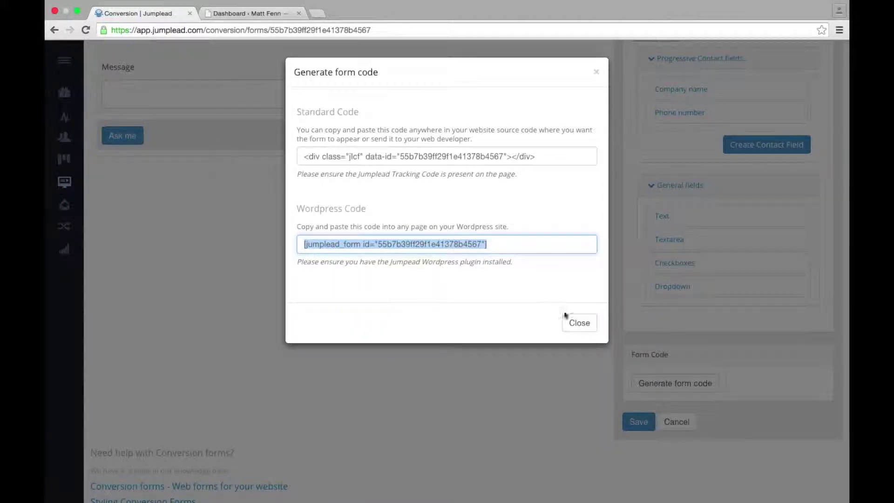
{"action": "left_click", "coordinate": [579, 324]}
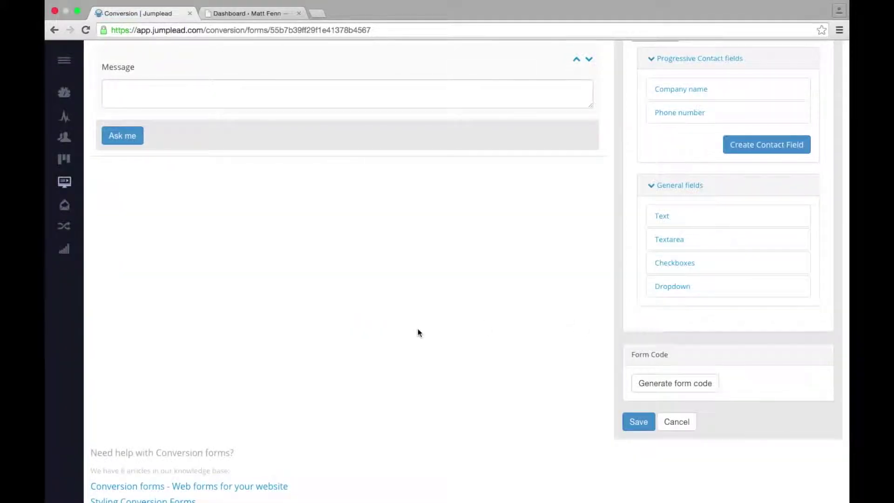
{"action": "scroll", "coordinate": [418, 332], "scroll_direction": "up", "scroll_amount": 6}
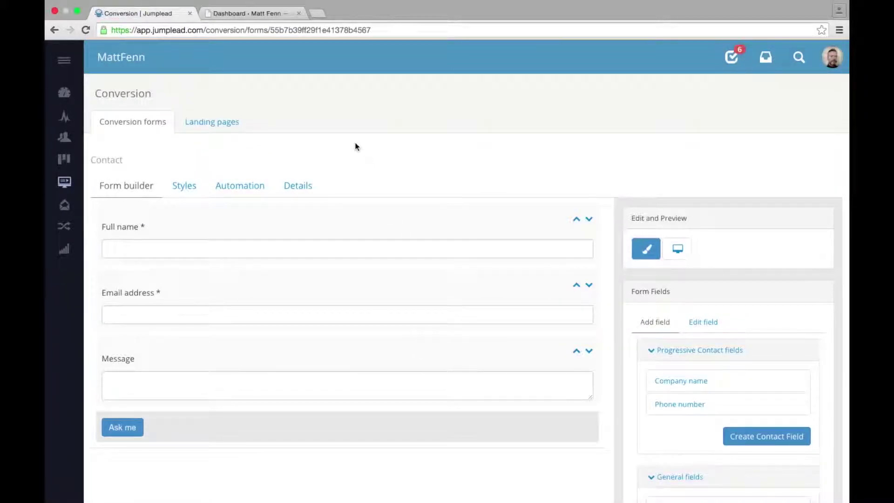
{"action": "left_click", "coordinate": [256, 15]}
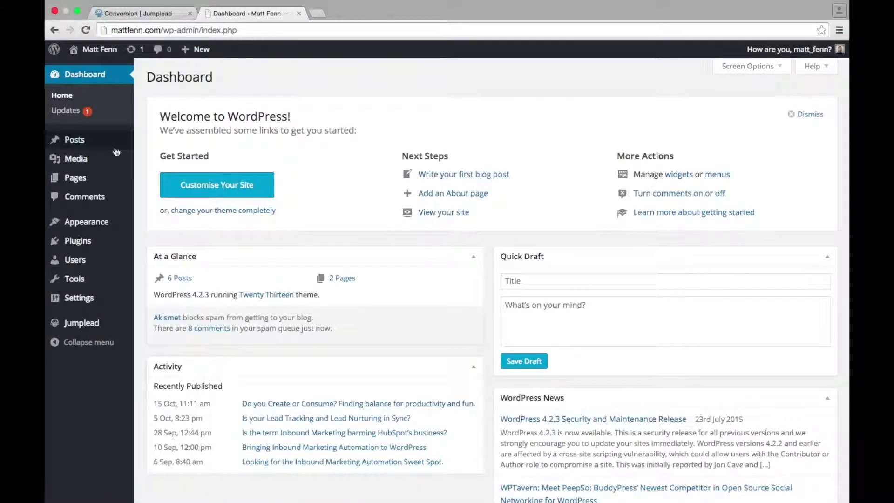
Step: Open the Contact page for editing from Pages > All Pages
{"action": "mouse_move", "coordinate": [75, 183]}
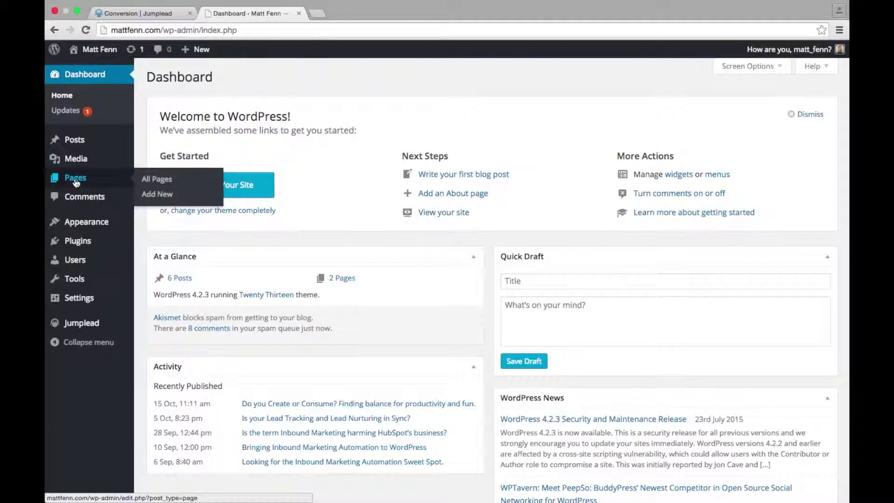
{"action": "left_click", "coordinate": [163, 182]}
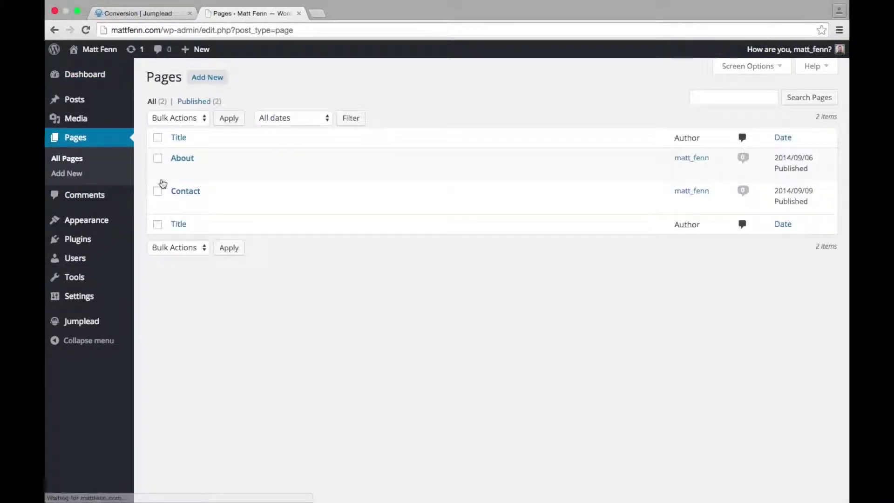
{"action": "mouse_move", "coordinate": [179, 198]}
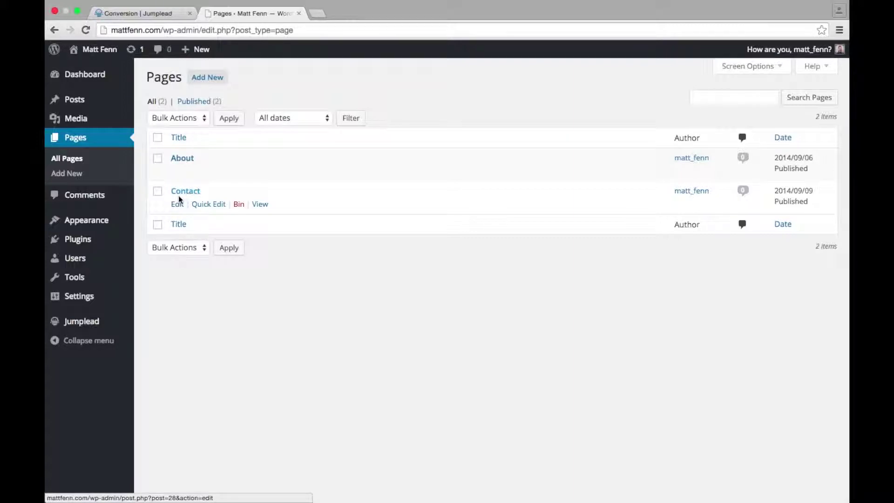
{"action": "left_click", "coordinate": [176, 205]}
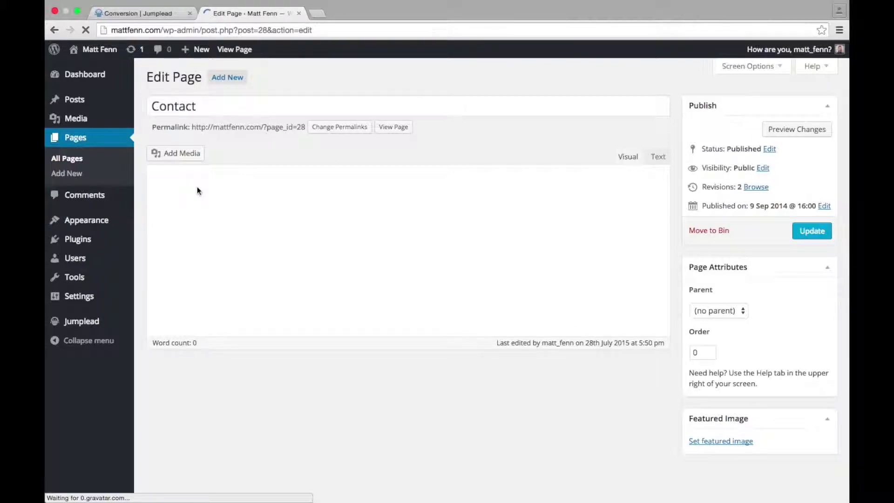
Step: Paste the Jumplead form shortcode into the page body and update the page
{"action": "right_click", "coordinate": [197, 188]}
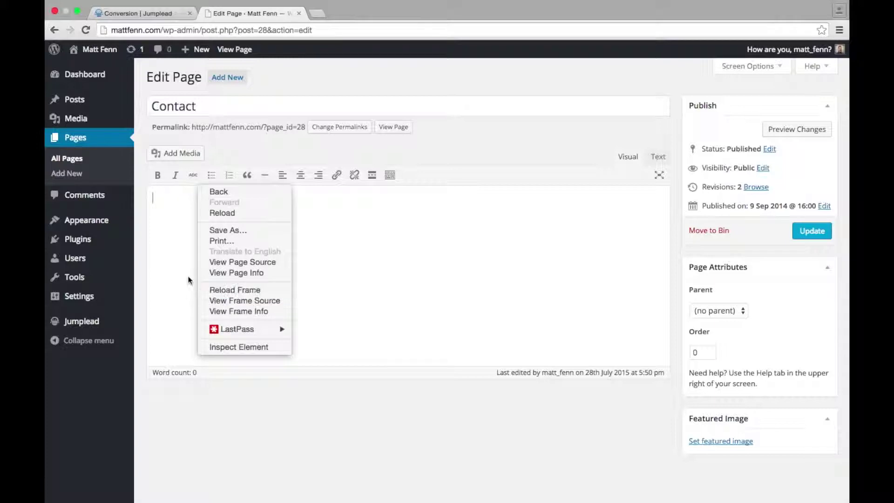
{"action": "left_click", "coordinate": [191, 262]}
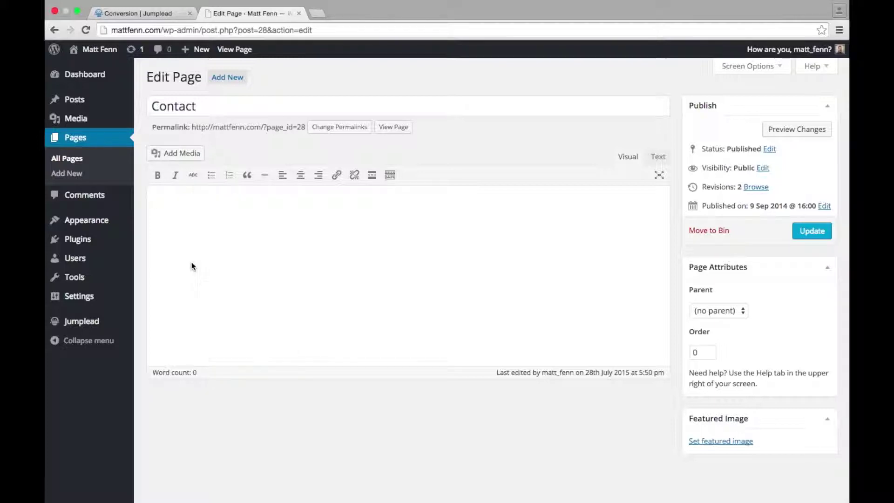
{"action": "right_click", "coordinate": [214, 212]}
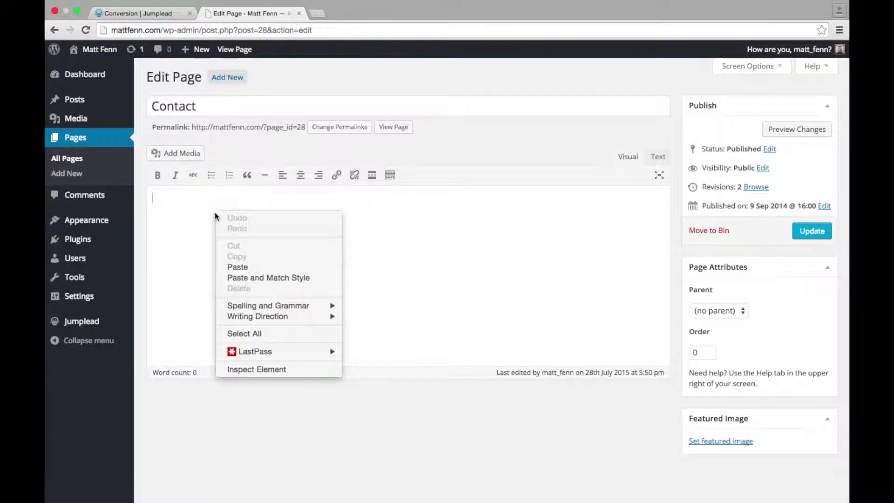
{"action": "left_click", "coordinate": [237, 264]}
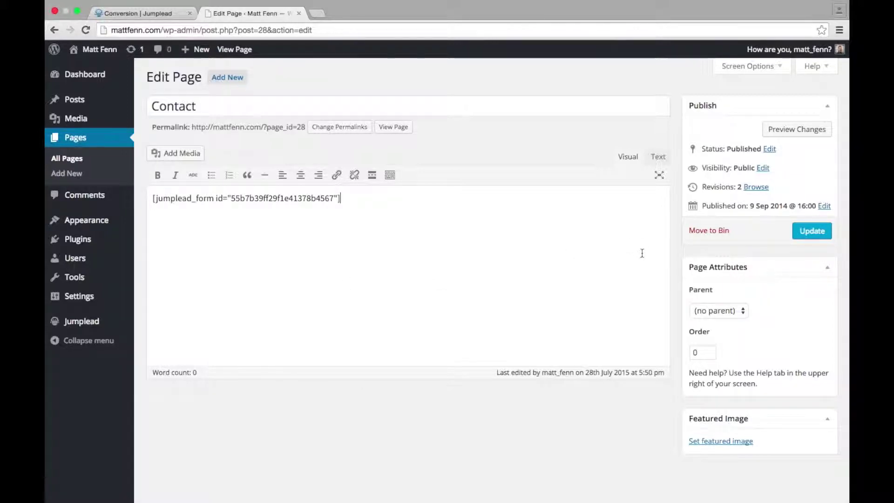
{"action": "left_click", "coordinate": [811, 233]}
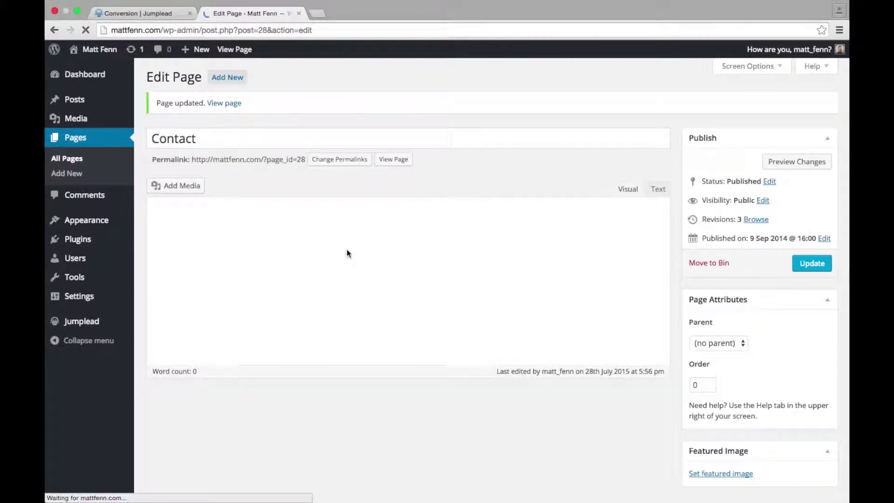
Step: On the live Contact page, enter a full name, e-mail and short greeting, then submit with 'Ask me'
{"action": "left_click", "coordinate": [229, 104]}
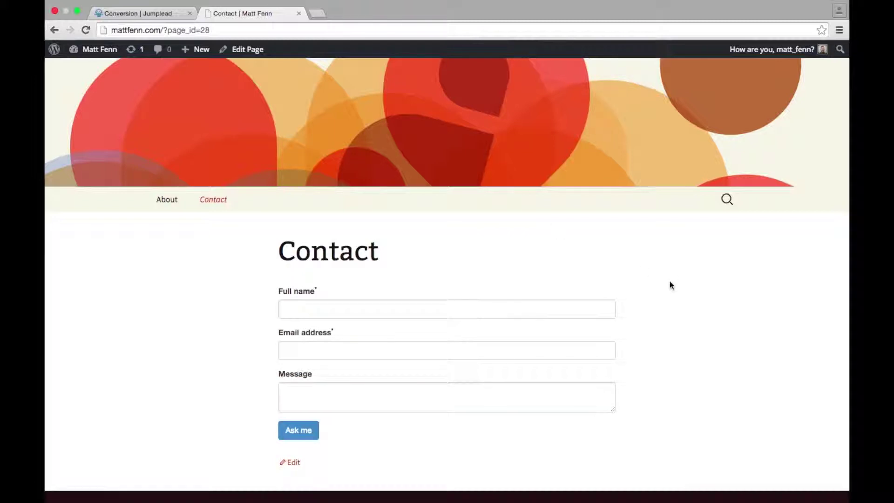
{"action": "scroll", "coordinate": [689, 312], "scroll_direction": "down", "scroll_amount": 3}
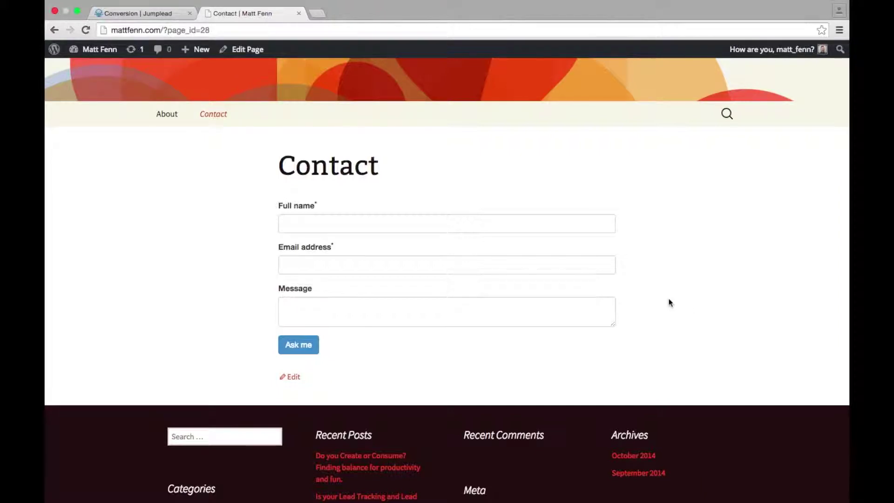
{"action": "left_click", "coordinate": [500, 221]}
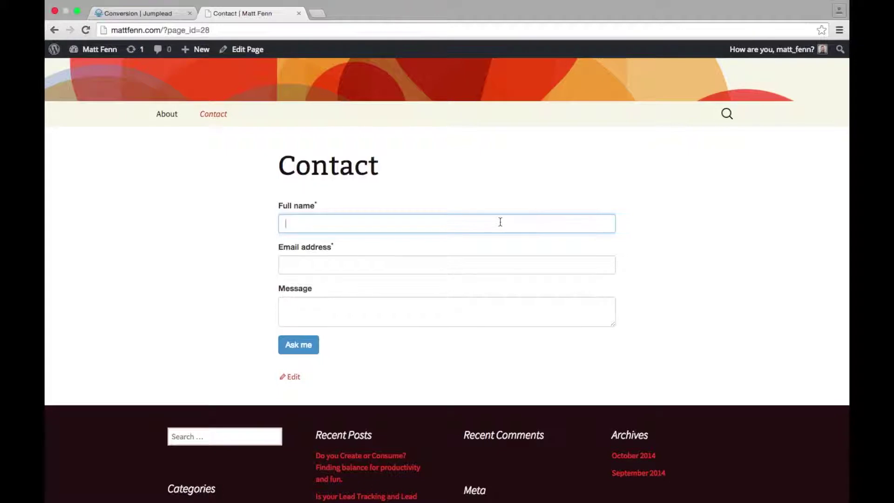
{"action": "type", "text": "Matt Fenn"}
{"action": "left_click", "coordinate": [452, 265]}
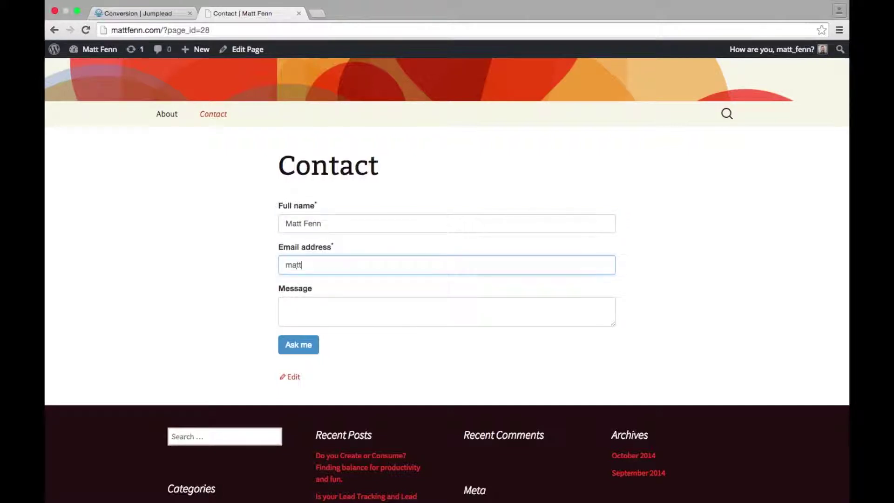
{"action": "left_click", "coordinate": [430, 305]}
{"action": "type", "text": "H"}
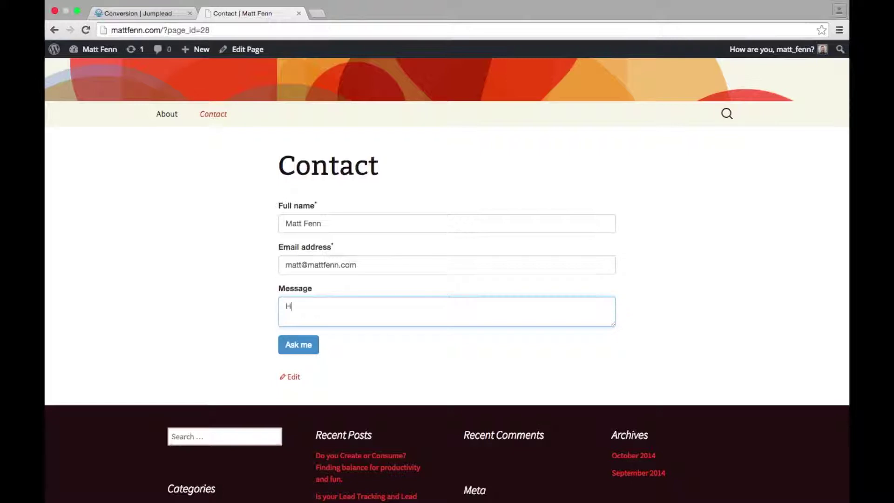
{"action": "type", "text": "i, I'm Matt!"}
{"action": "left_click", "coordinate": [296, 345]}
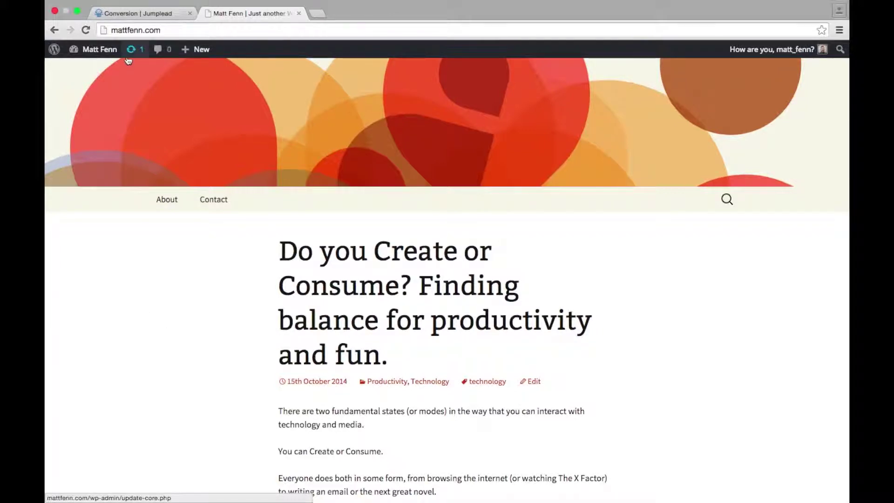
{"action": "left_click", "coordinate": [137, 13]}
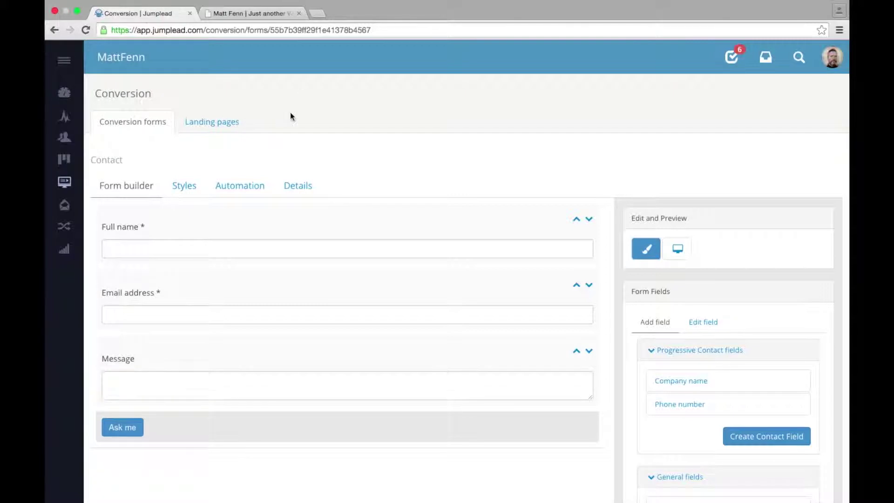
Step: Show the prospect Activity feed and open the newest prospect's contact record
{"action": "left_click", "coordinate": [64, 117]}
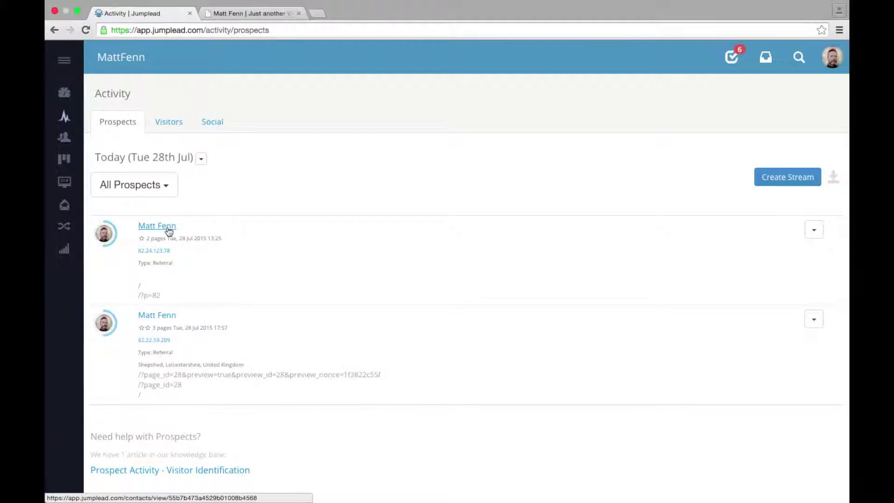
{"action": "left_click", "coordinate": [157, 225]}
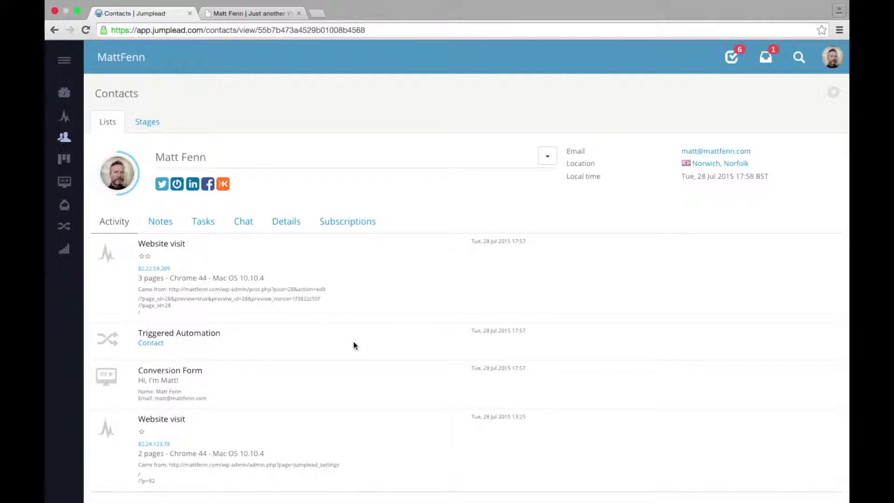
Step: Review the contact's activity, then go to the Conversion forms overview
{"action": "scroll", "coordinate": [353, 342], "scroll_direction": "down", "scroll_amount": 2}
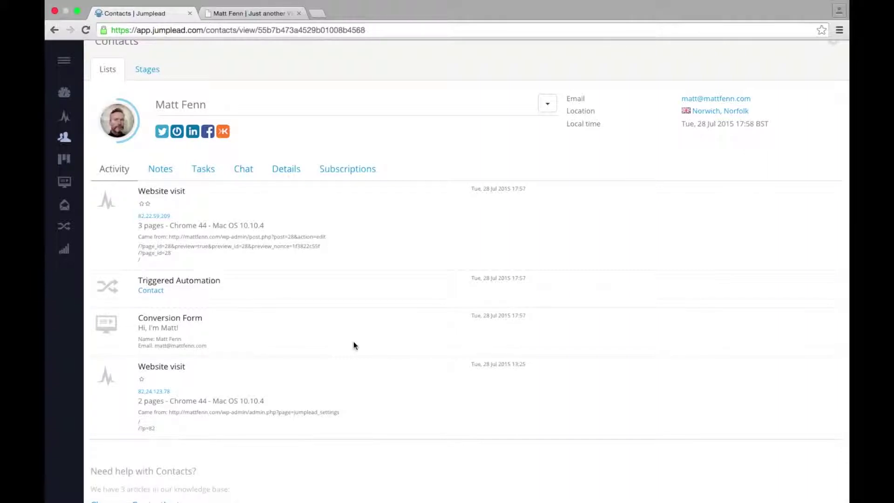
{"action": "scroll", "coordinate": [354, 345], "scroll_direction": "up", "scroll_amount": 2}
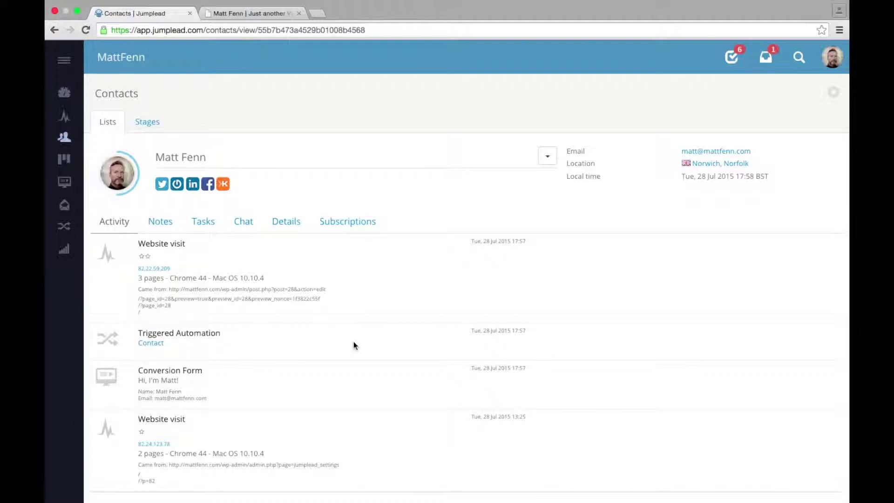
{"action": "left_click", "coordinate": [66, 185]}
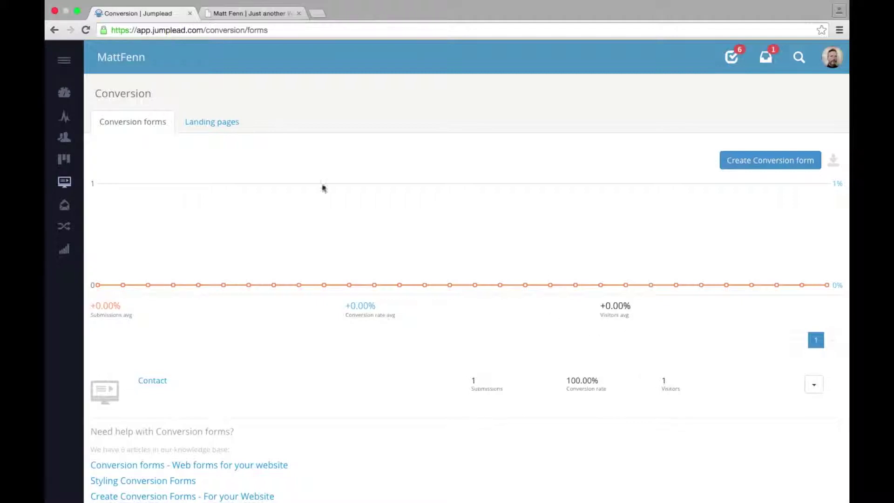
Step: Return to the Jumplead Dashboard after seeing the Contact form's 1 submission
{"action": "left_click", "coordinate": [65, 93]}
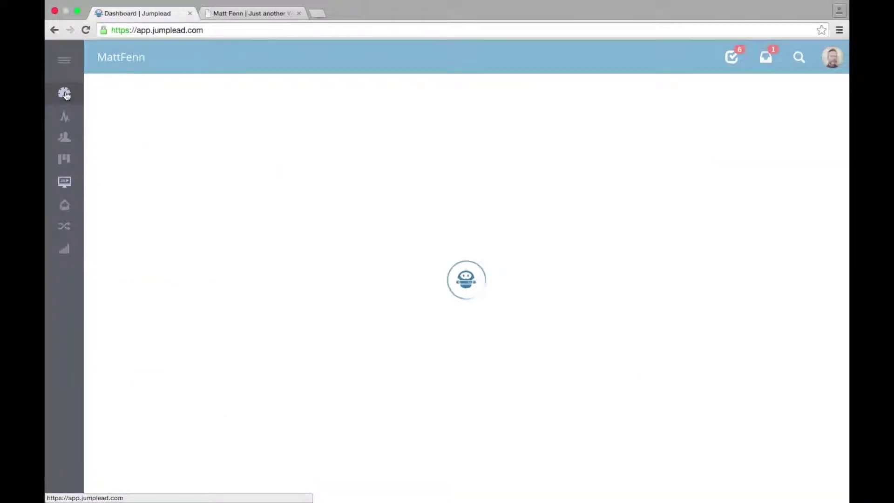